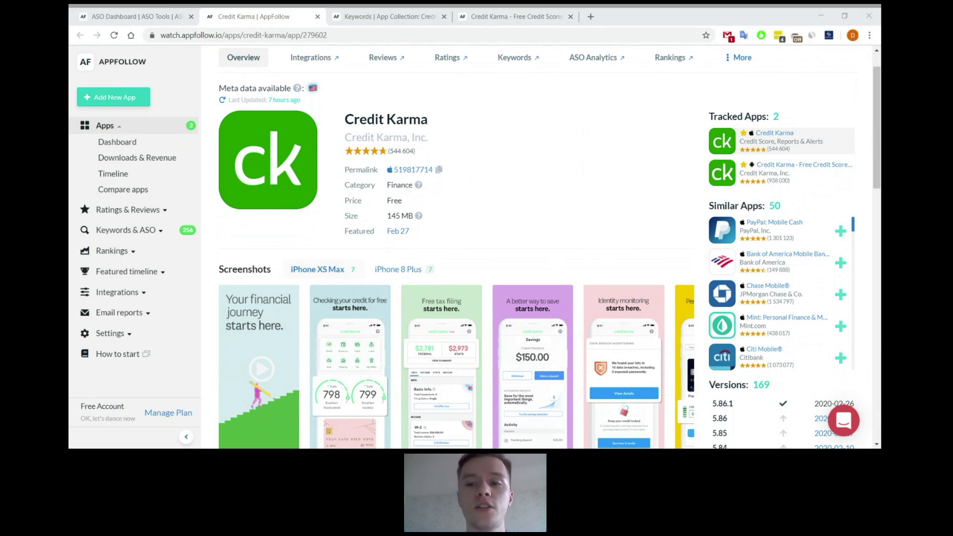
Scroll the Overview page down to Credit Karma's App Name, Subtitle and Description sections.
click(540, 205)
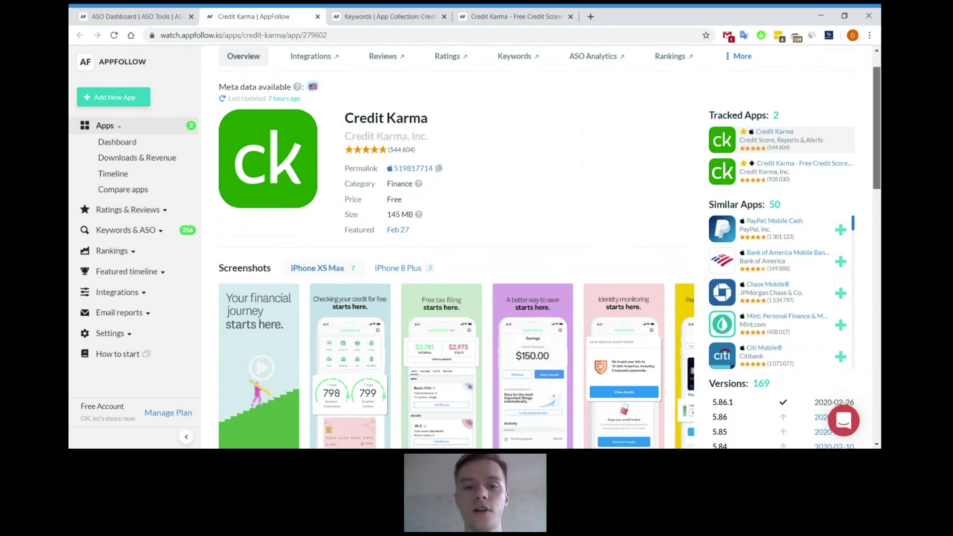
scroll(475, 249, down, 1)
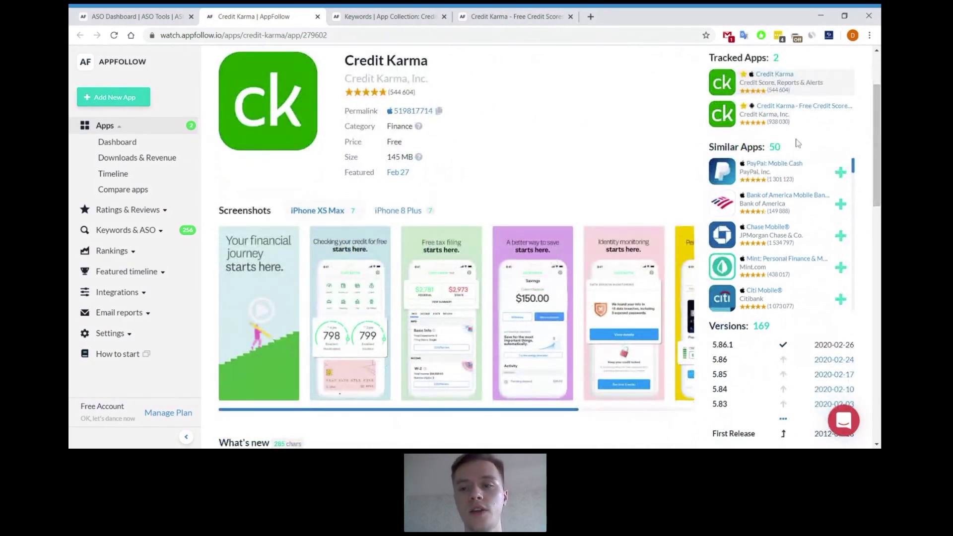
scroll(797, 142, down, 3)
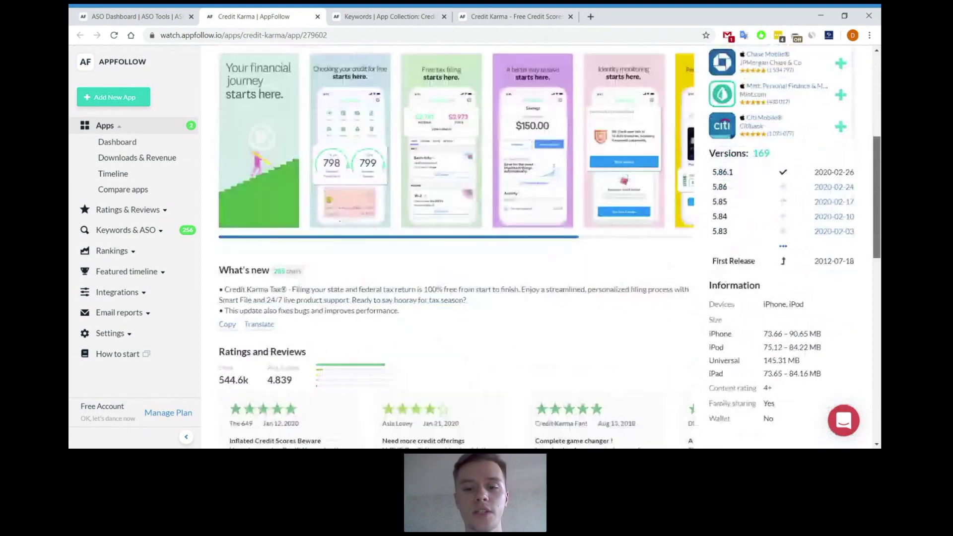
scroll(797, 142, down, 1)
scroll(797, 142, down, 2)
scroll(797, 142, down, 1)
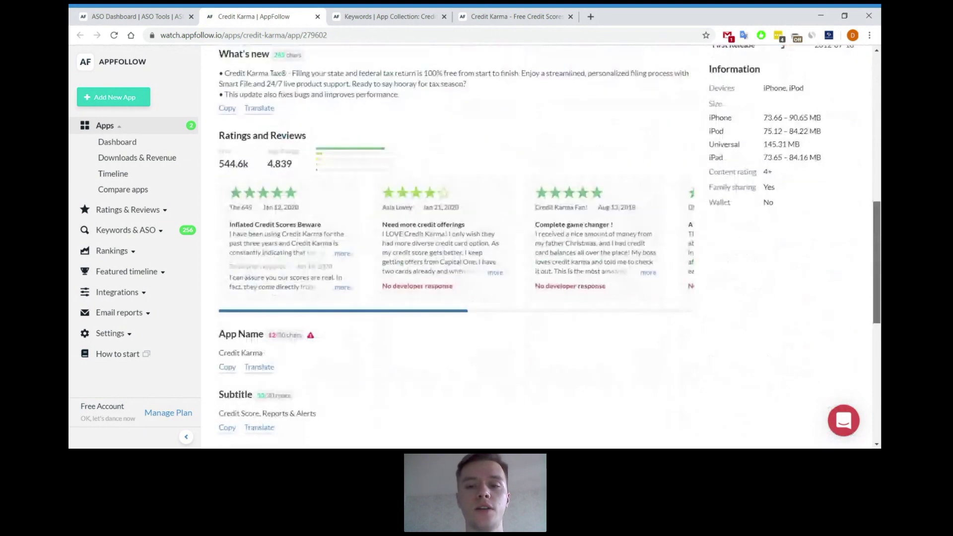
scroll(550, 247, down, 1)
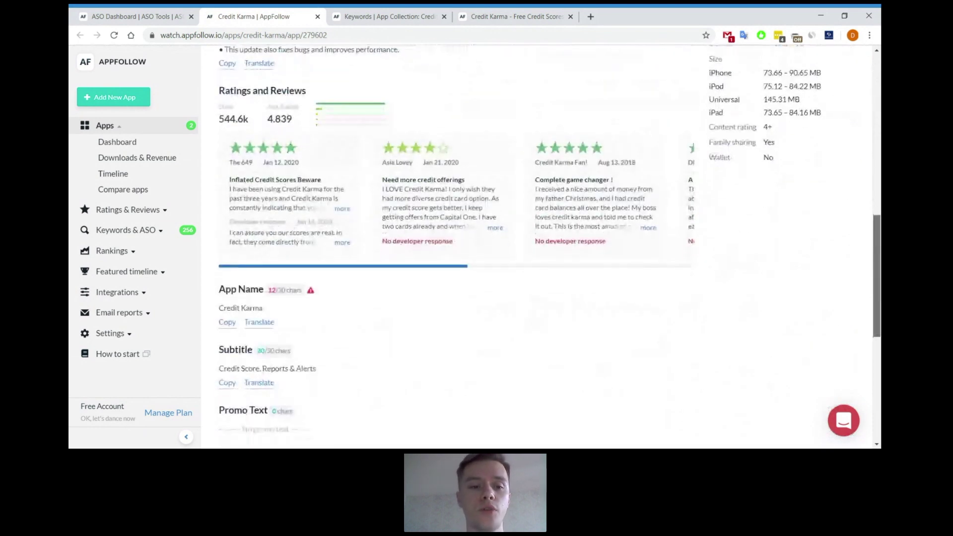
scroll(549, 246, down, 2)
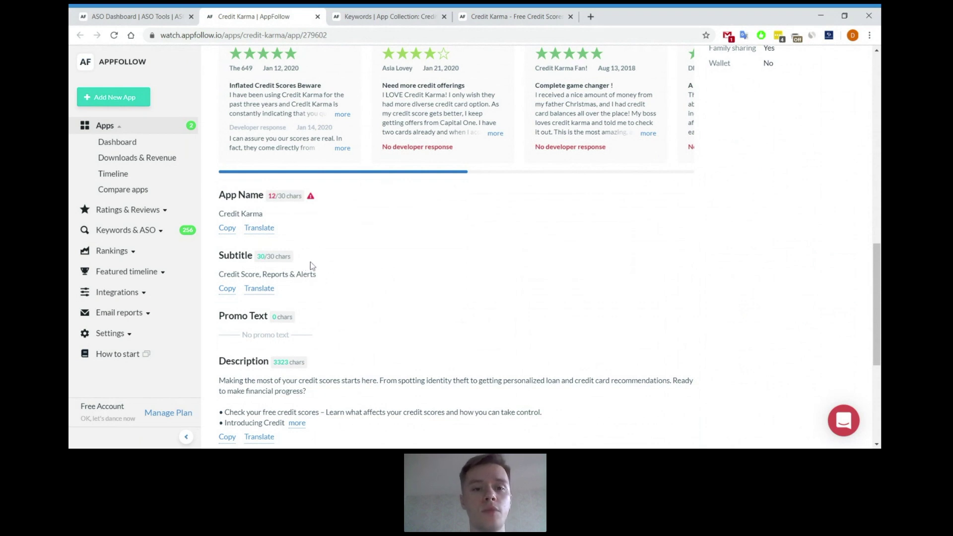
Tick the credit report keyword row, glance at Google Play, then return to App Store metadata.
click(383, 15)
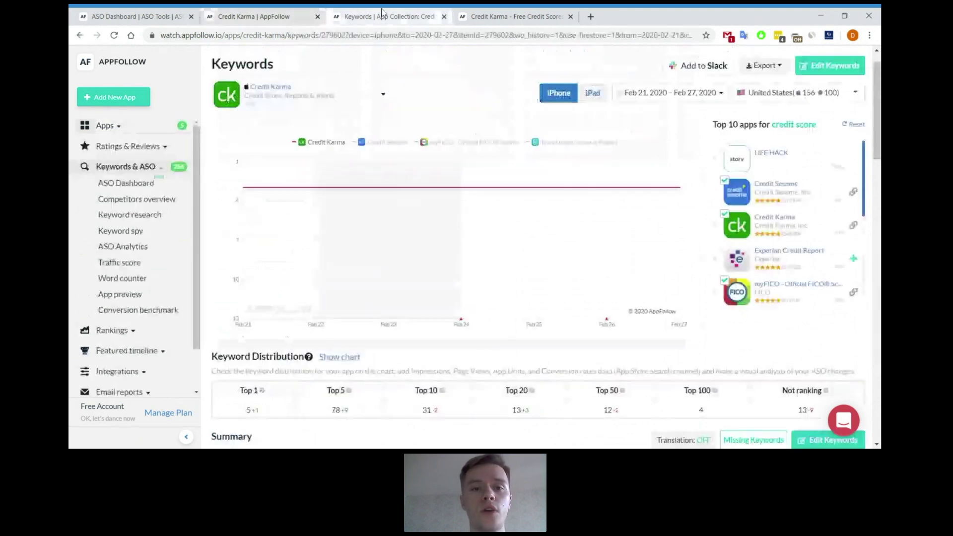
scroll(376, 199, down, 4)
scroll(377, 199, down, 1)
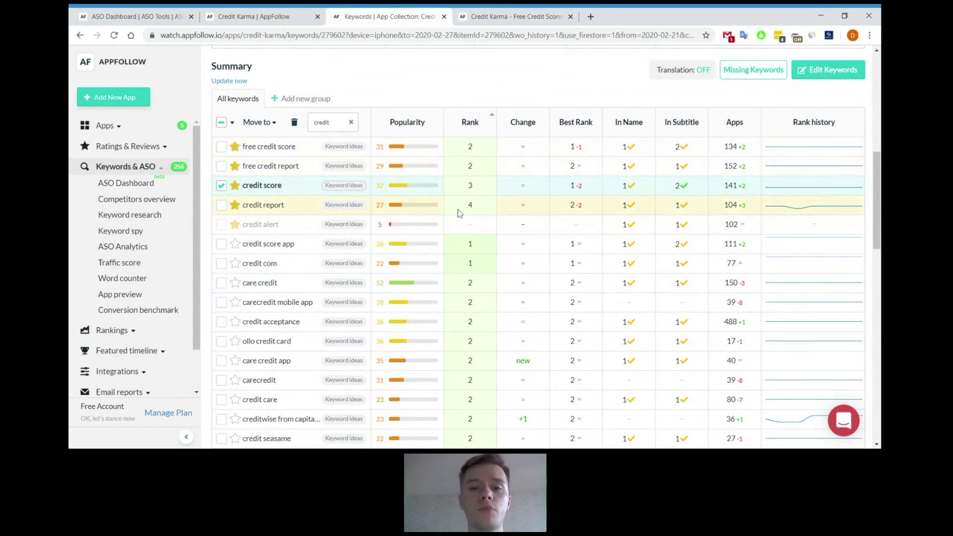
click(276, 212)
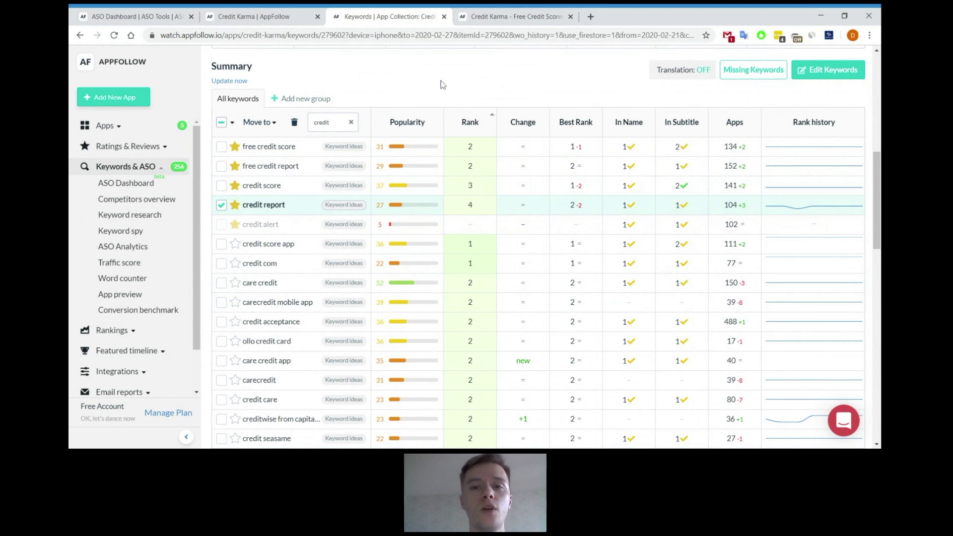
click(513, 11)
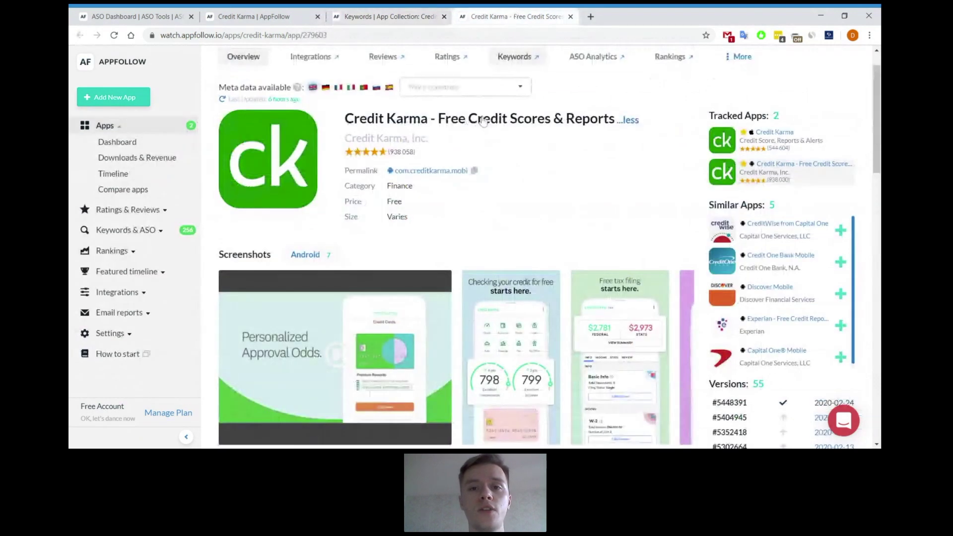
click(305, 16)
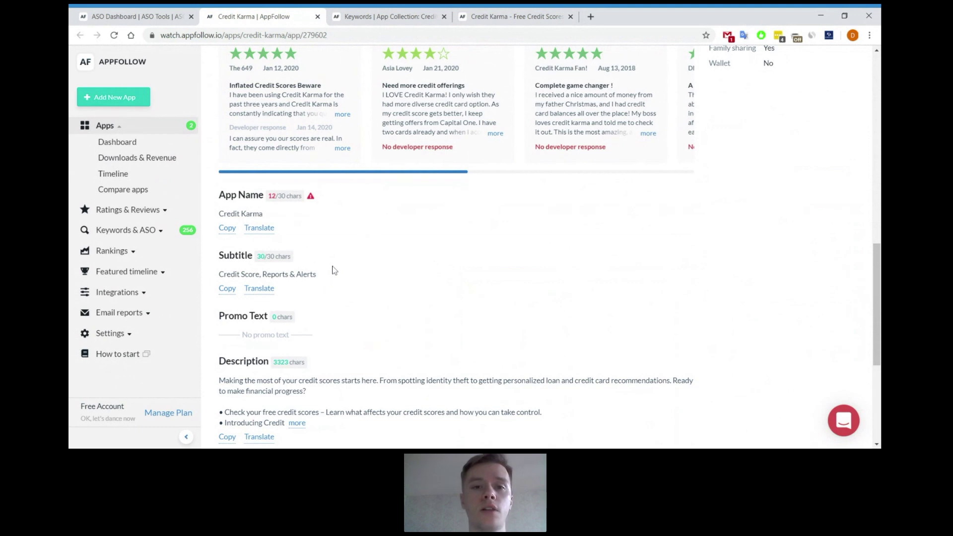
Tick the credit alert keyword row, revisit the App Store metadata, then open the Google Play listing.
click(375, 16)
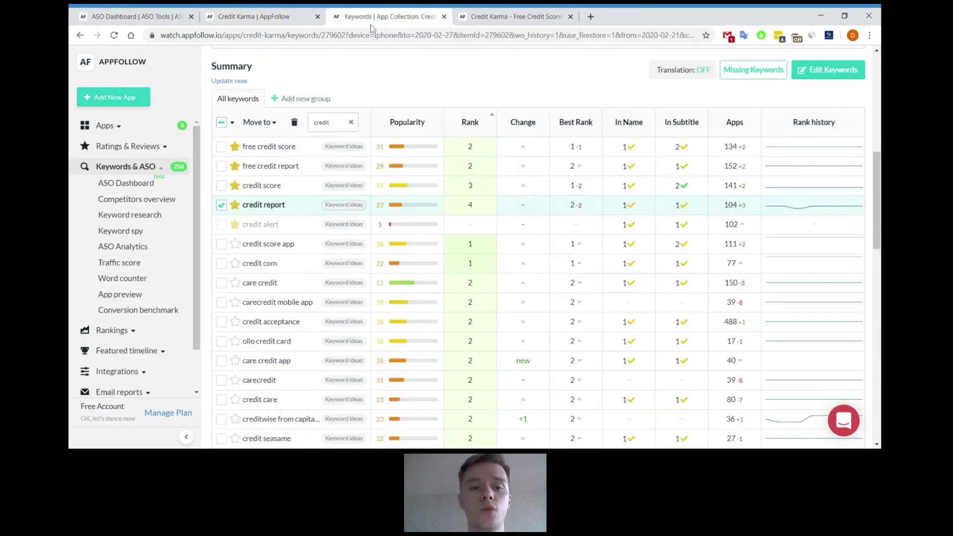
click(279, 233)
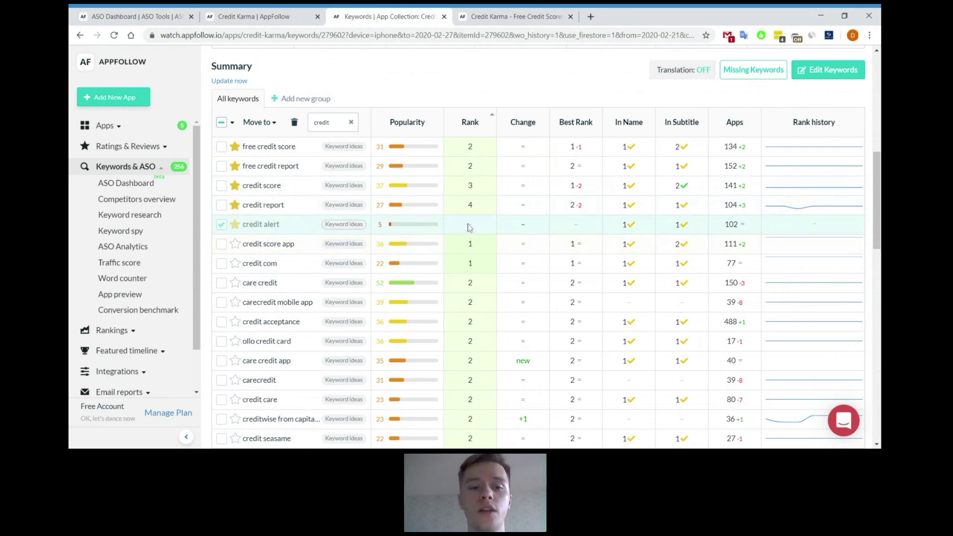
click(313, 13)
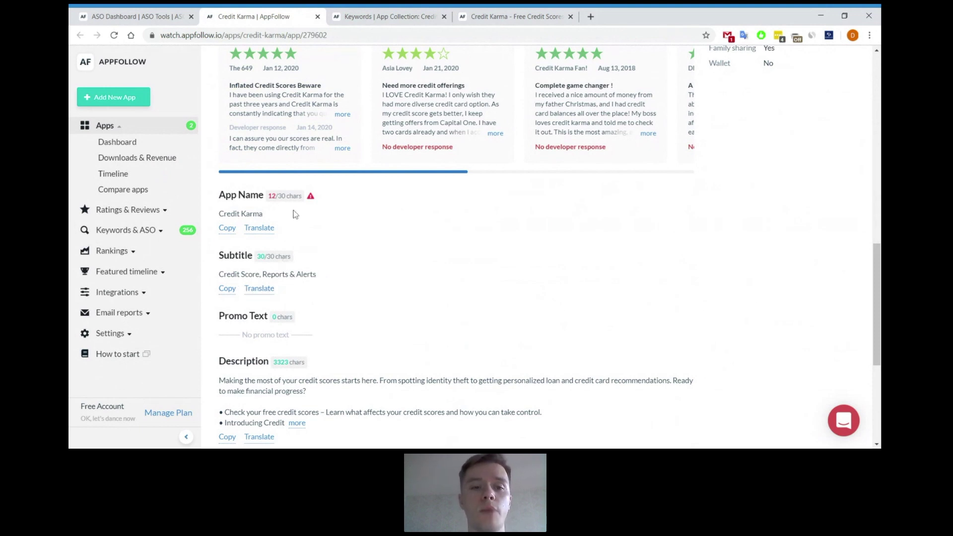
scroll(473, 224, up, 2)
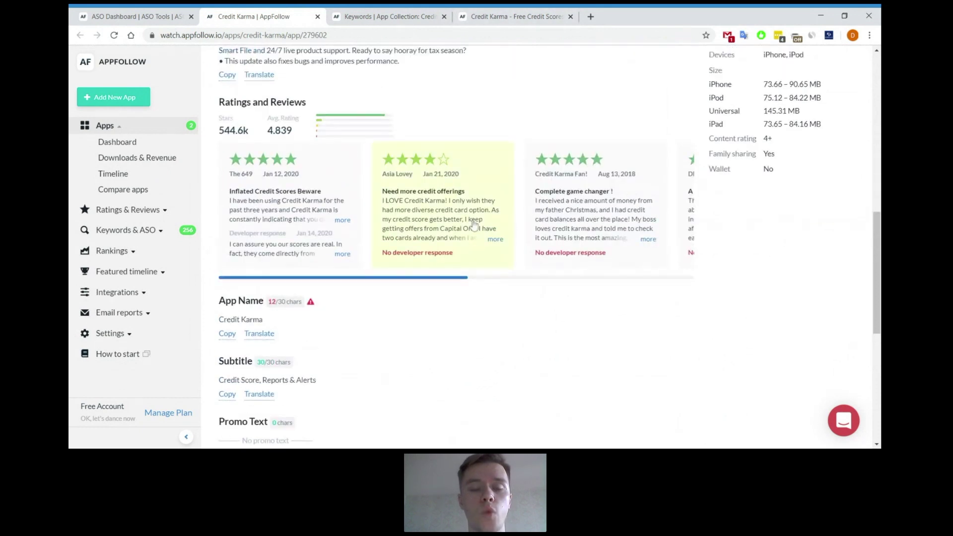
scroll(472, 223, down, 1)
click(504, 14)
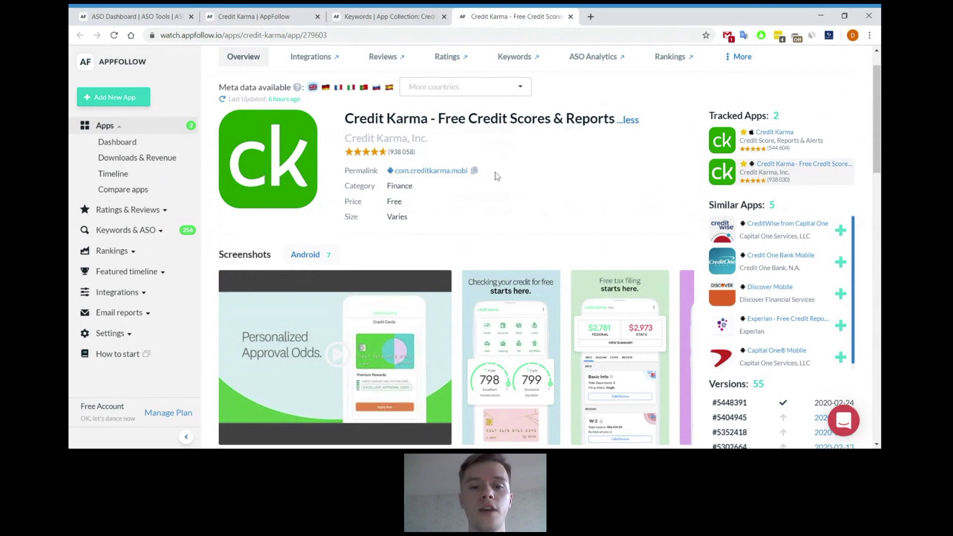
scroll(495, 175, down, 1)
scroll(496, 175, down, 1)
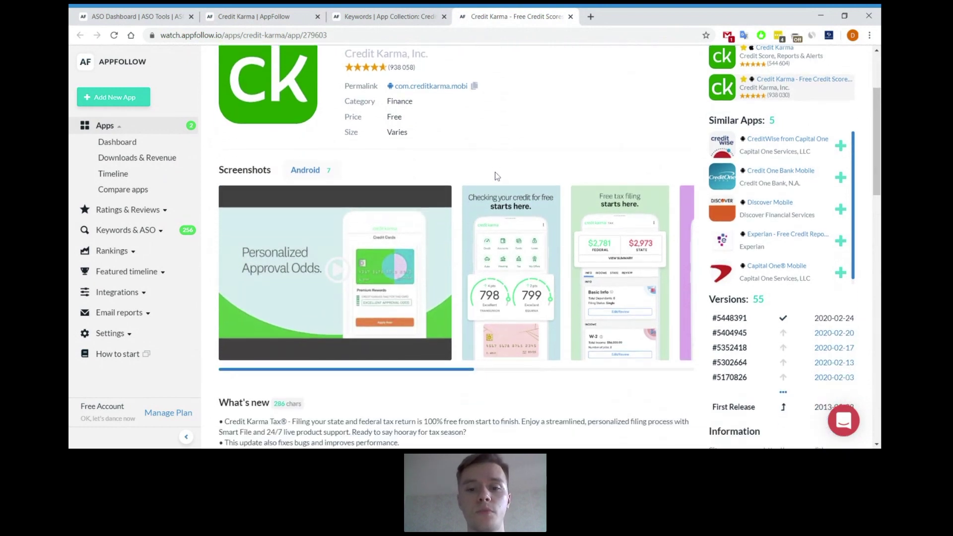
scroll(496, 175, down, 3)
scroll(496, 172, down, 3)
scroll(495, 172, down, 1)
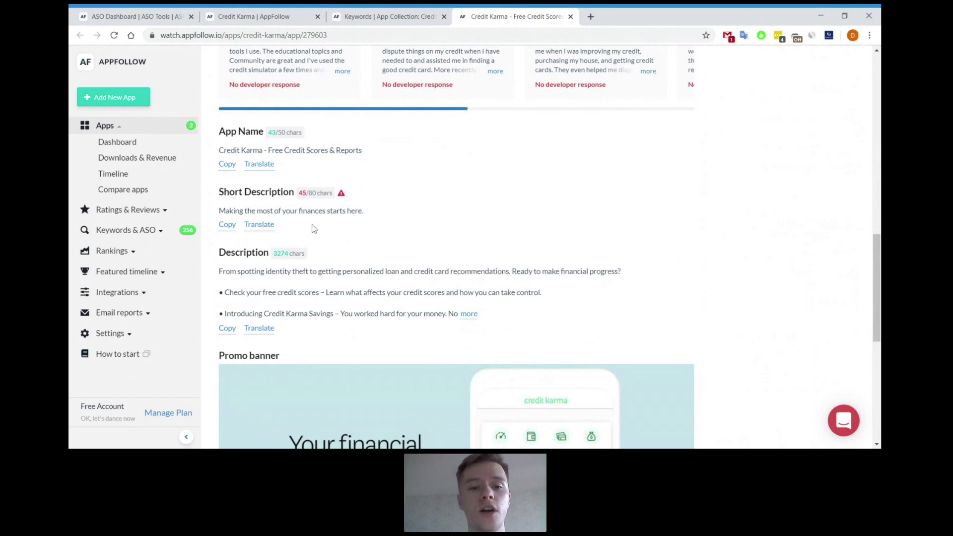
scroll(313, 228, down, 2)
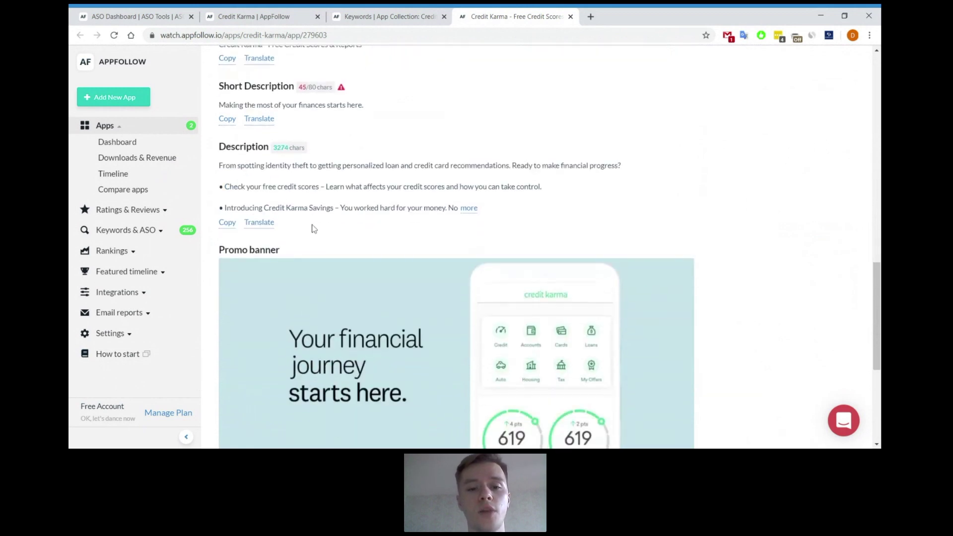
Expand Credit Karma's full Google Play description with the 'more' link.
click(469, 210)
scroll(364, 225, down, 2)
scroll(364, 226, up, 1)
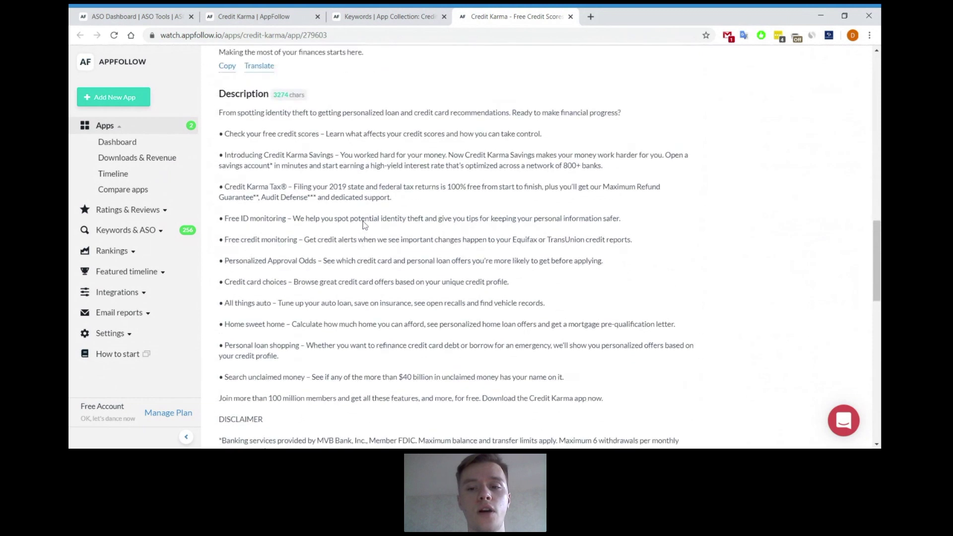
scroll(364, 225, up, 3)
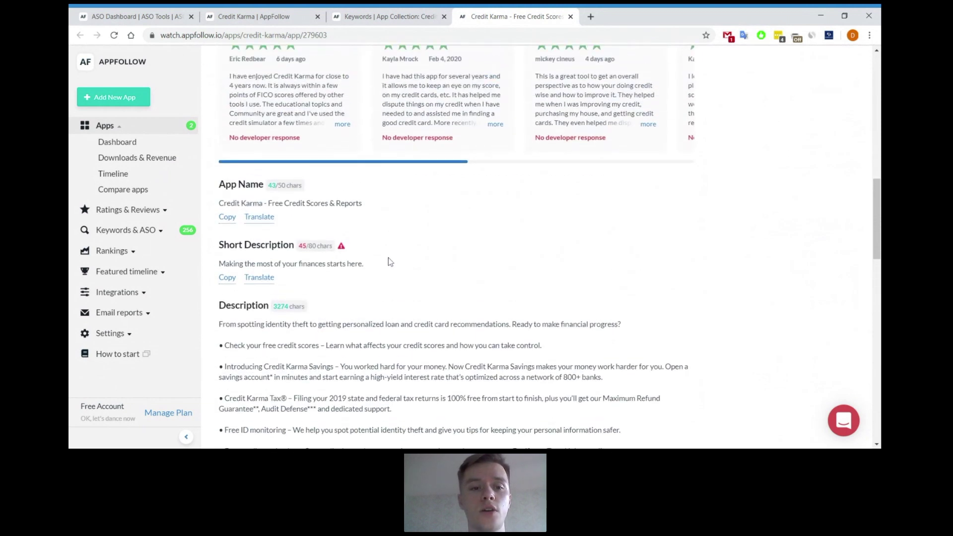
scroll(392, 260, up, 1)
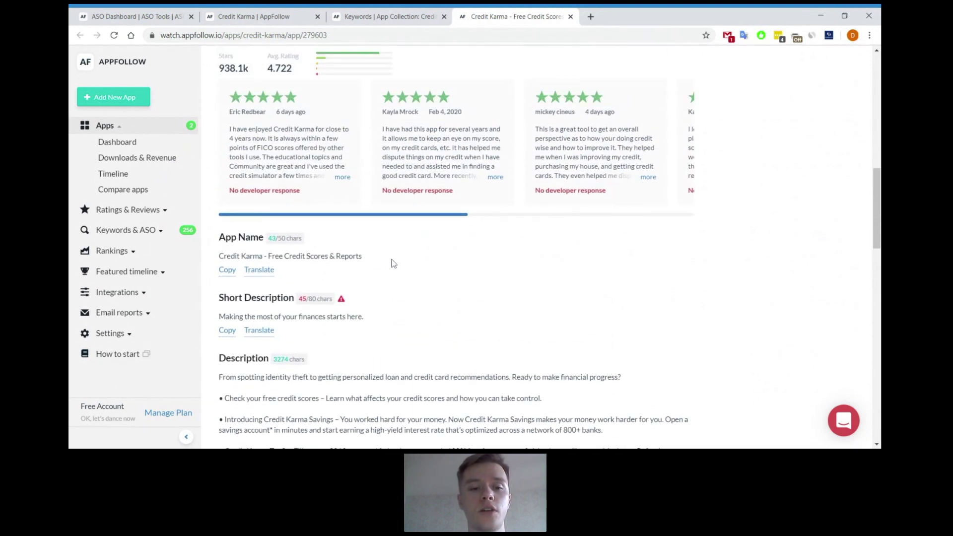
scroll(391, 262, up, 1)
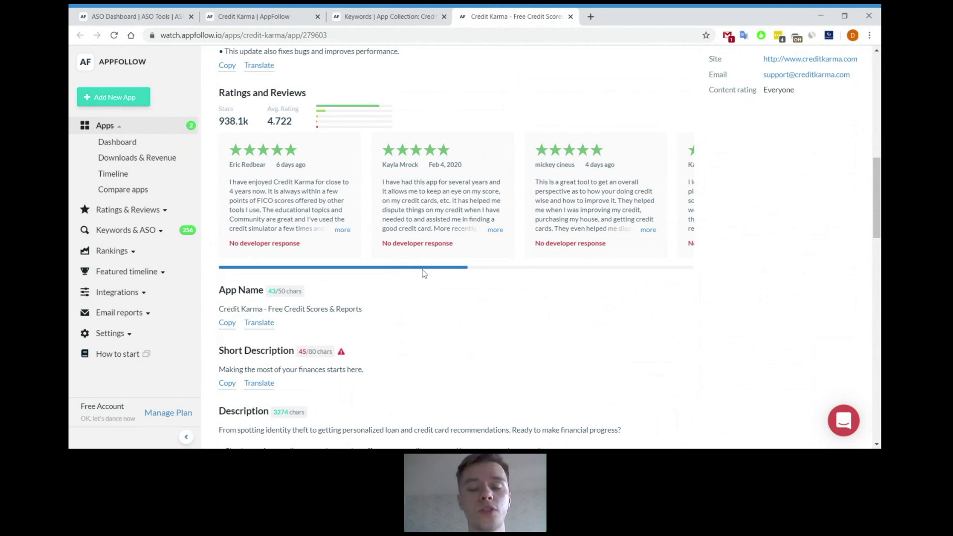
Advance the reviews carousel to show the next set of Credit Karma reviews.
click(474, 270)
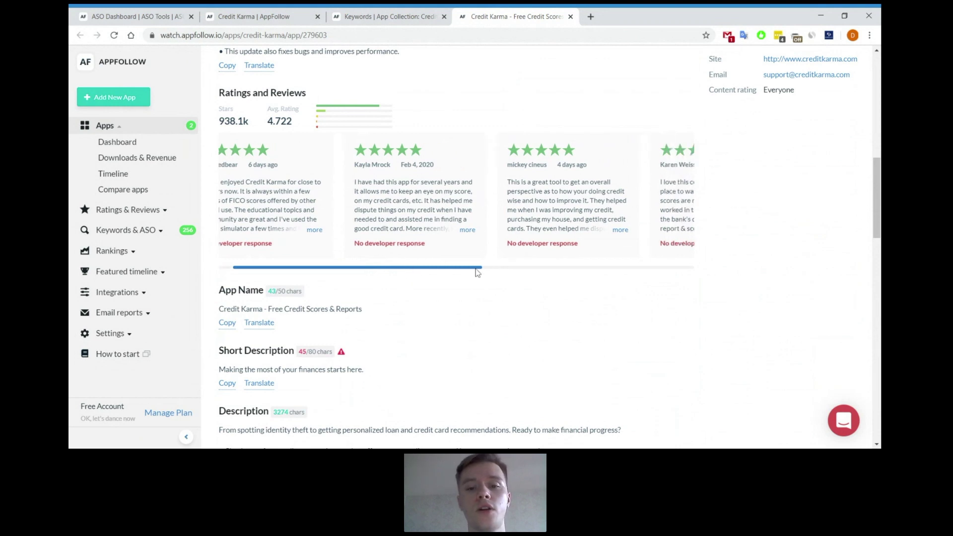
mouse_move(477, 271)
mouse_down()
mouse_move(370, 290)
mouse_move(256, 293)
mouse_up()
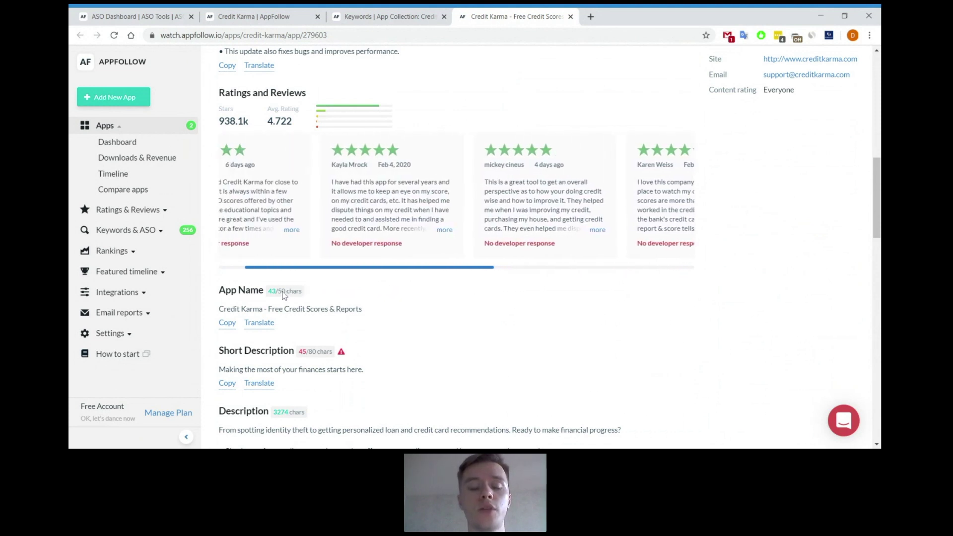
mouse_move(256, 293)
mouse_down()
mouse_move(331, 293)
mouse_move(487, 258)
mouse_up()
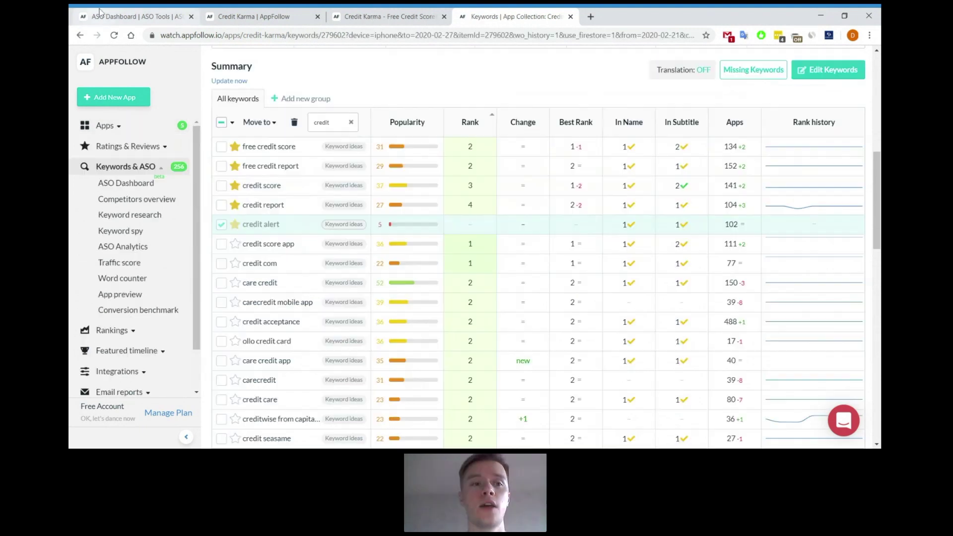
Switch to the ASO Dashboard tab for Credit Karma's visibility score and indexed keywords.
click(98, 15)
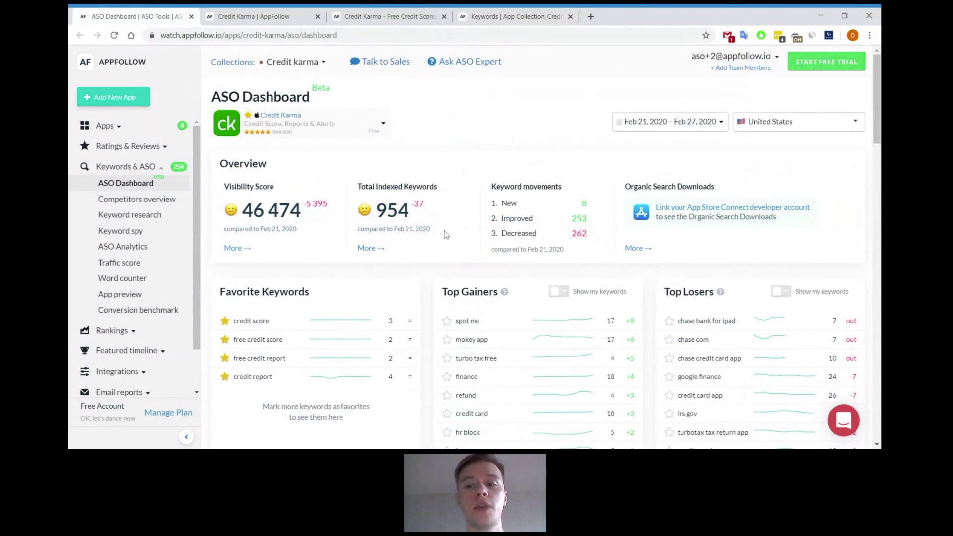
scroll(446, 233, down, 1)
scroll(446, 233, down, 2)
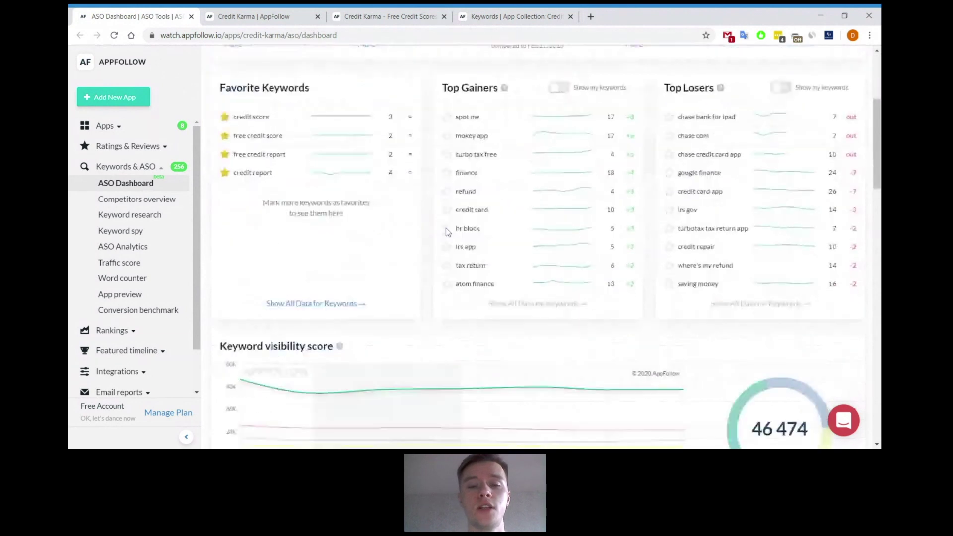
scroll(446, 232, down, 1)
scroll(447, 233, down, 1)
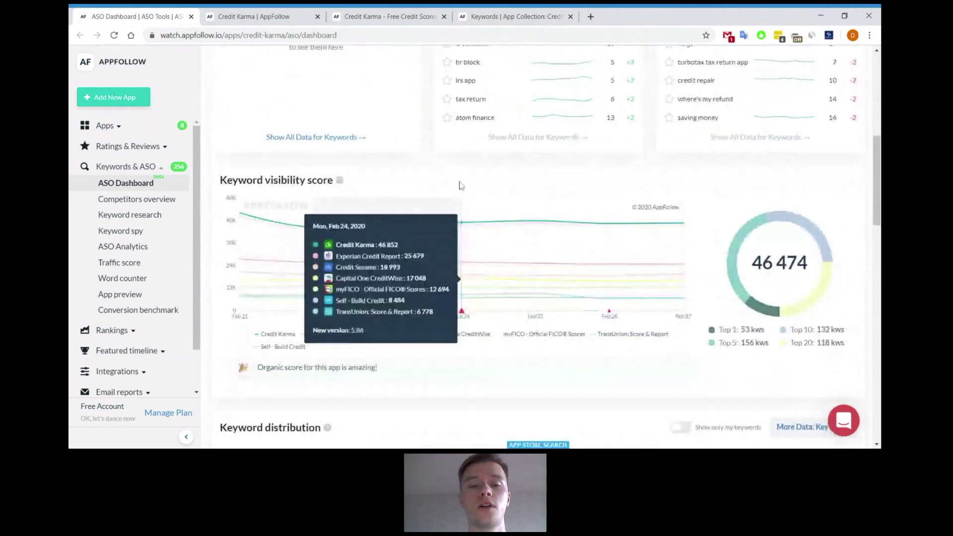
mouse_move(391, 388)
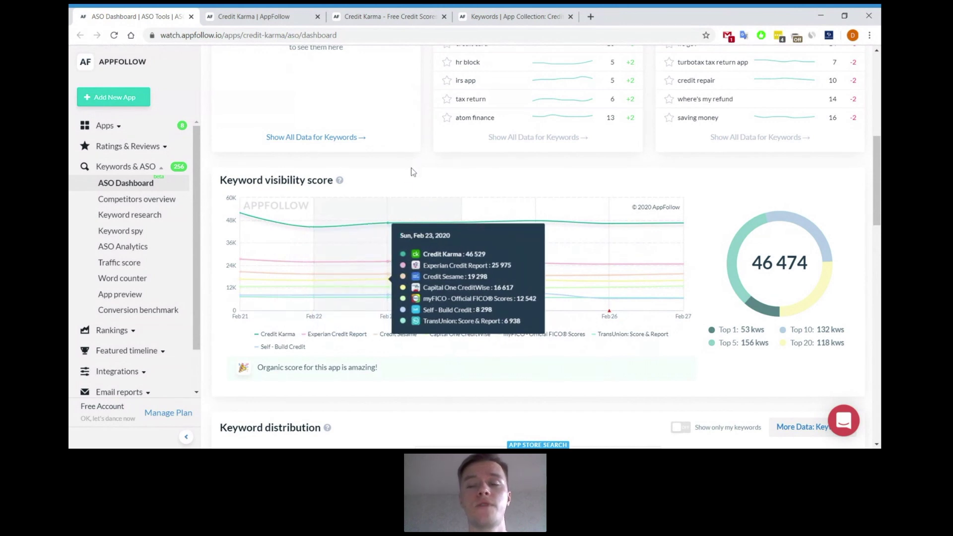
scroll(417, 199, up, 2)
scroll(425, 209, up, 1)
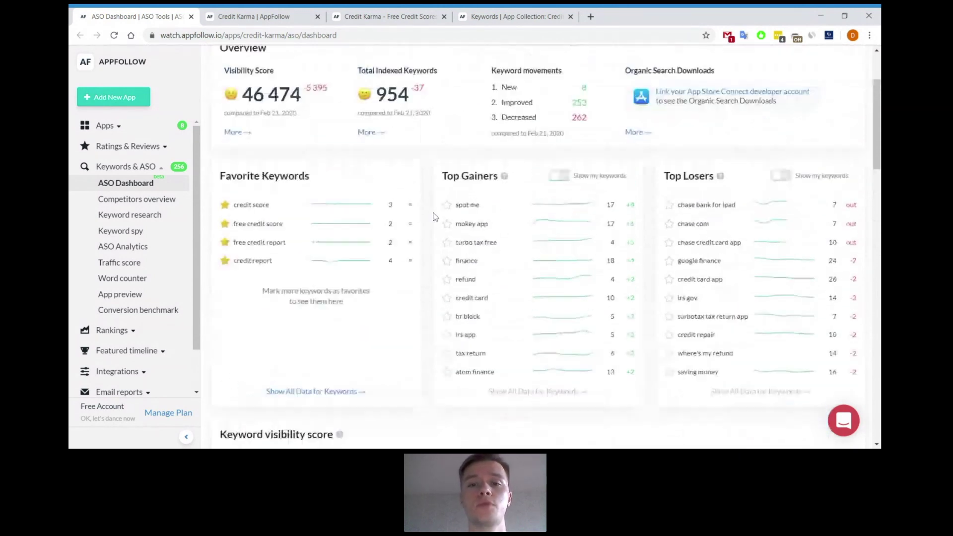
scroll(432, 216, up, 2)
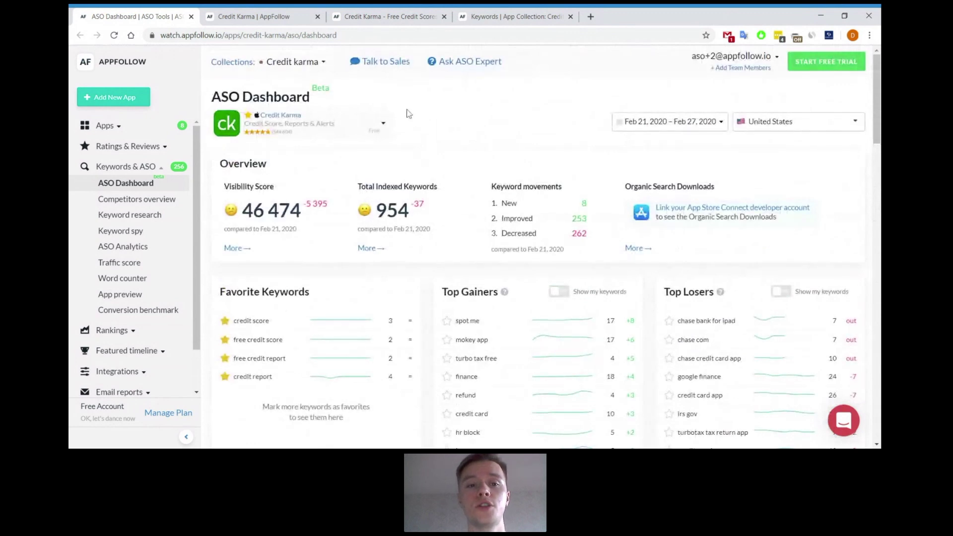
Return to Credit Karma's Google Play page and drag through its Screenshots carousel.
key(ctrl+3)
scroll(499, 276, up, 3)
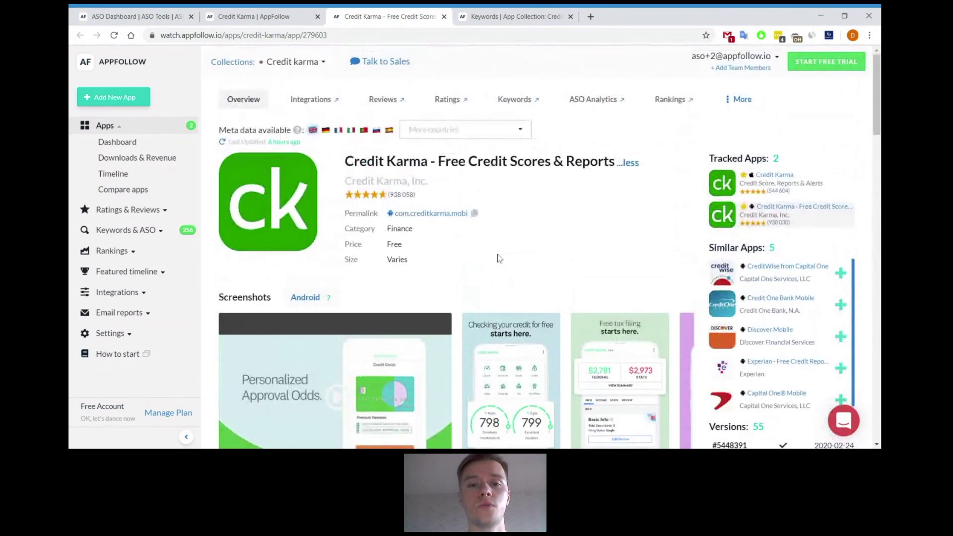
scroll(498, 258, down, 1)
scroll(516, 210, down, 1)
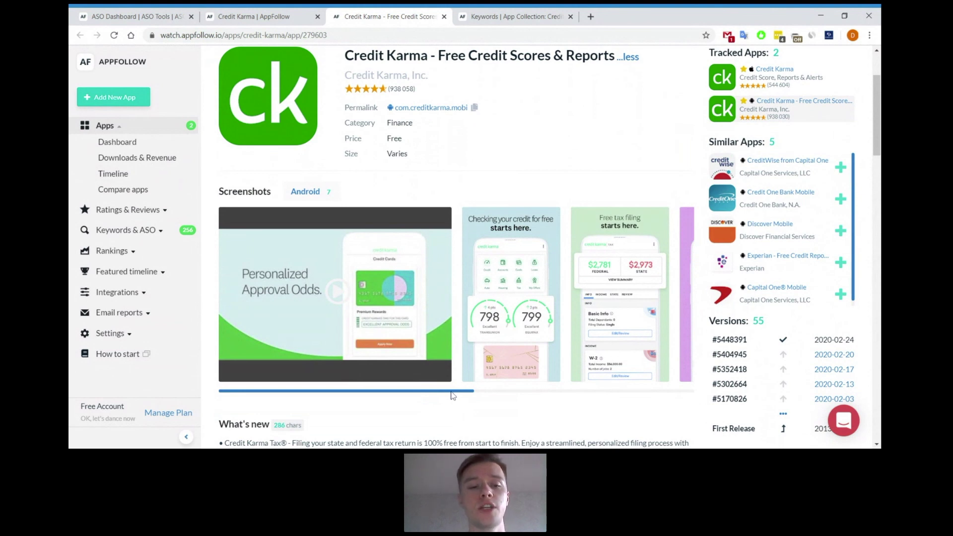
drag(450, 395, 445, 394)
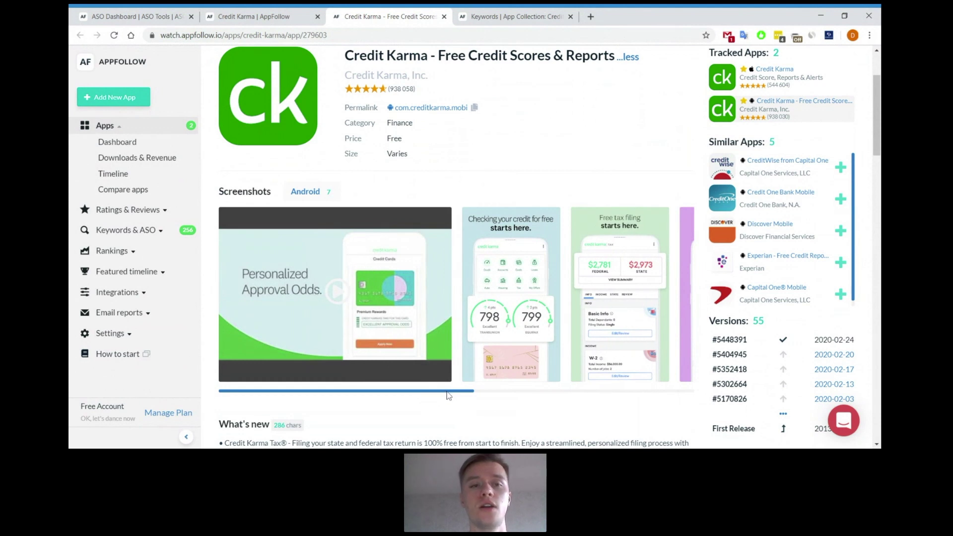
drag(449, 395, 589, 386)
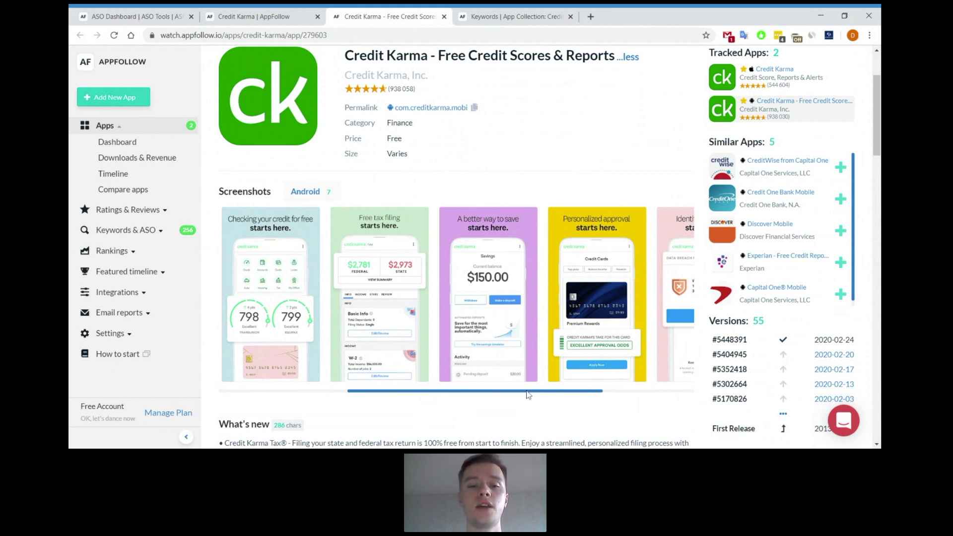
scroll(526, 394, left, 2)
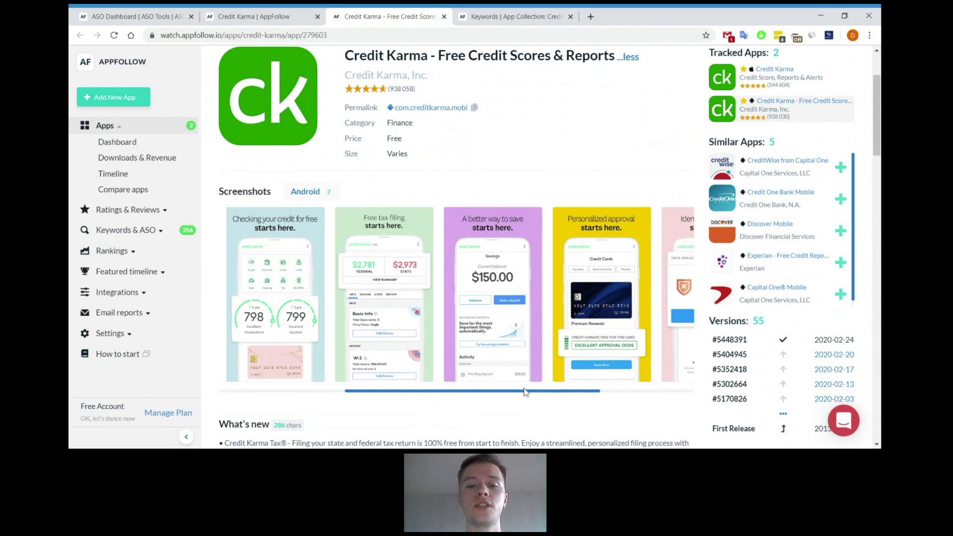
scroll(488, 388, up, 3)
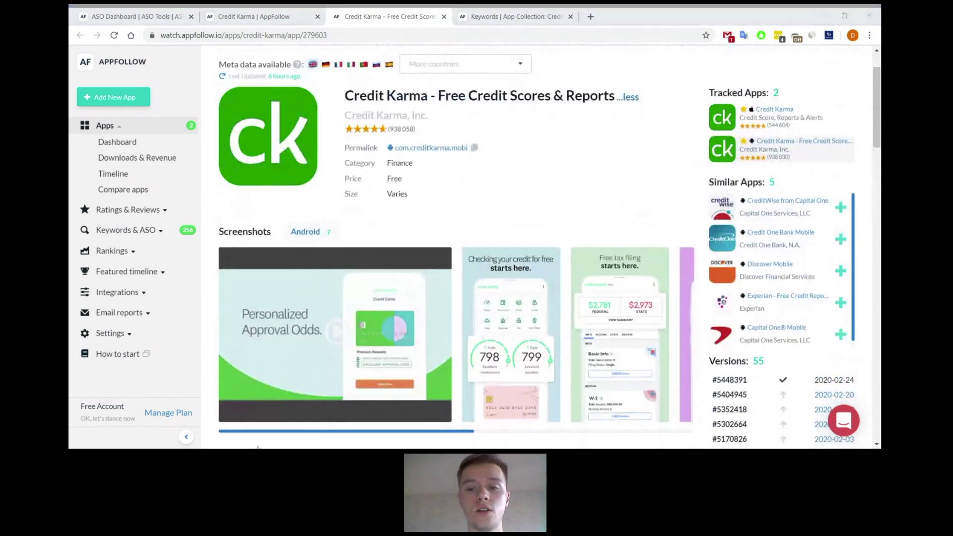